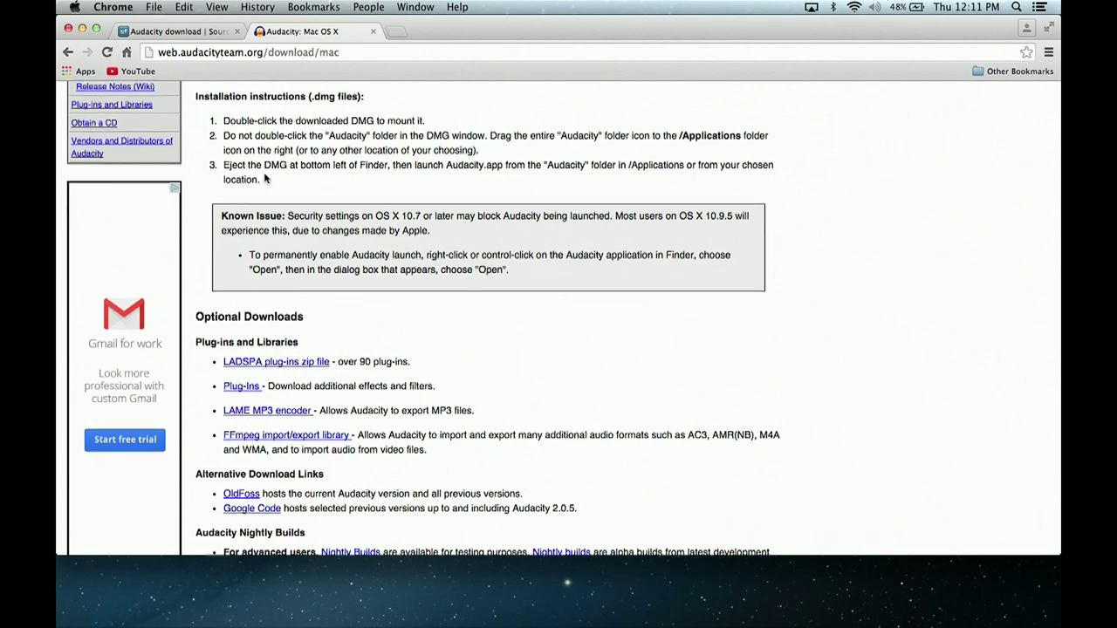
# Scroll up on the Audacity Mac OS X download page.
pyautogui.scroll(5, 264, 172)
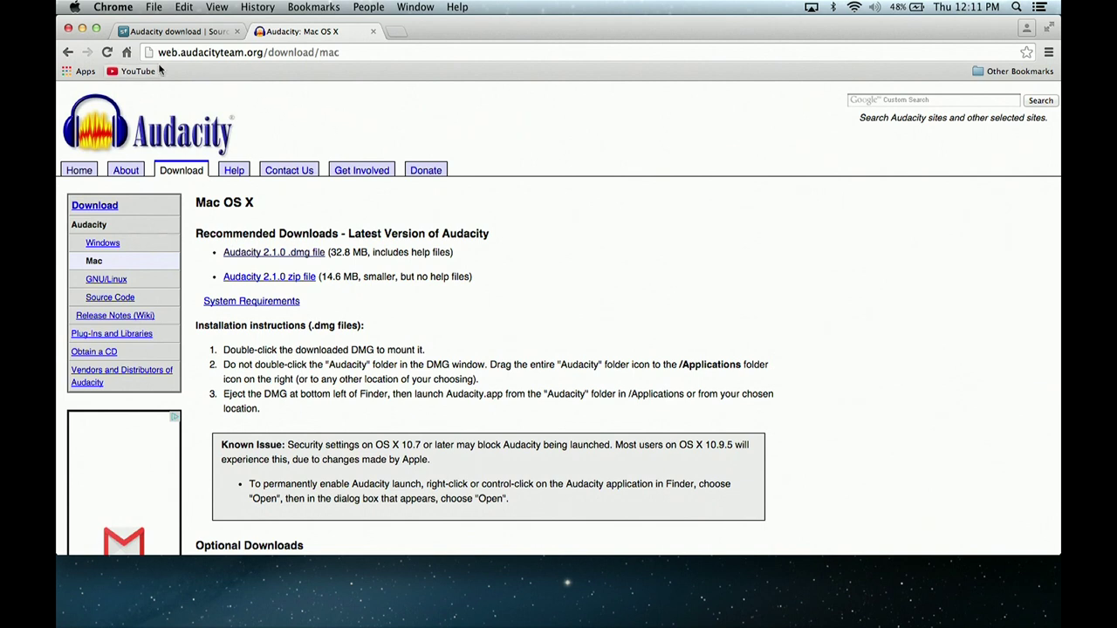
# Hide Google Chrome so only the empty Mac desktop shows.
pyautogui.click(113, 7)
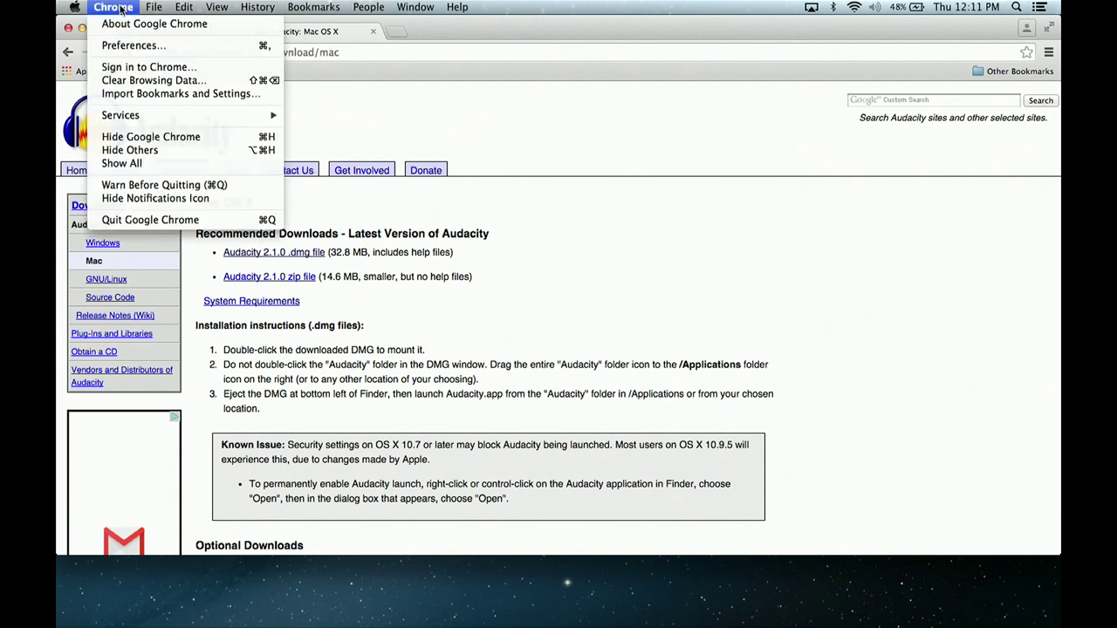
pyautogui.click(166, 137)
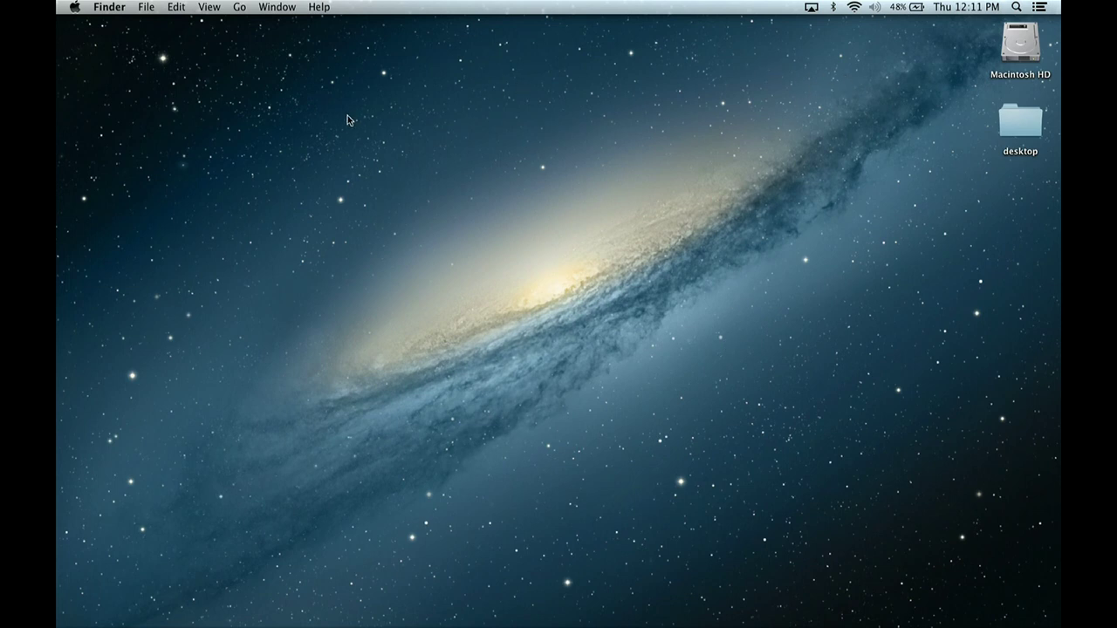
pyautogui.click(76, 8)
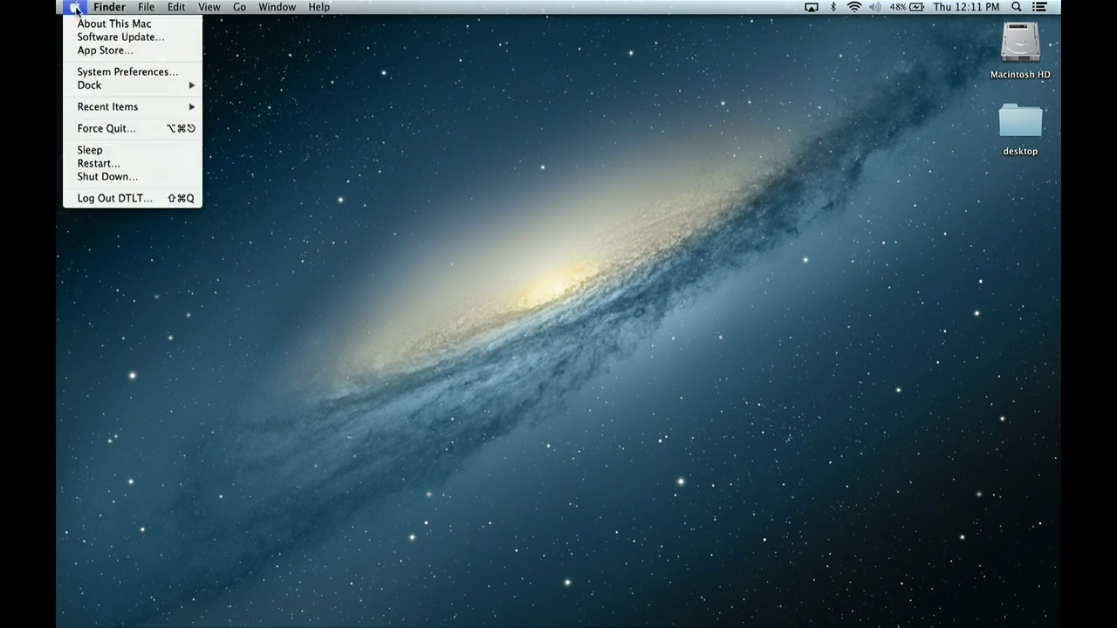
# Select ATR USB microphone as the Sound input device in System Preferences, then close it.
pyautogui.click(101, 73)
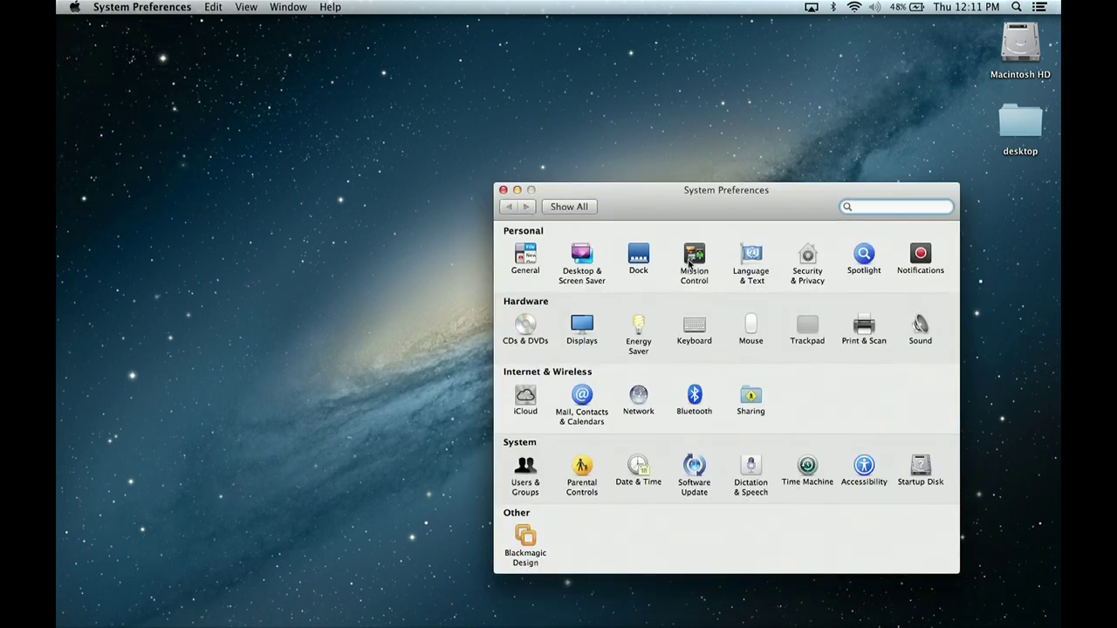
pyautogui.click(920, 327)
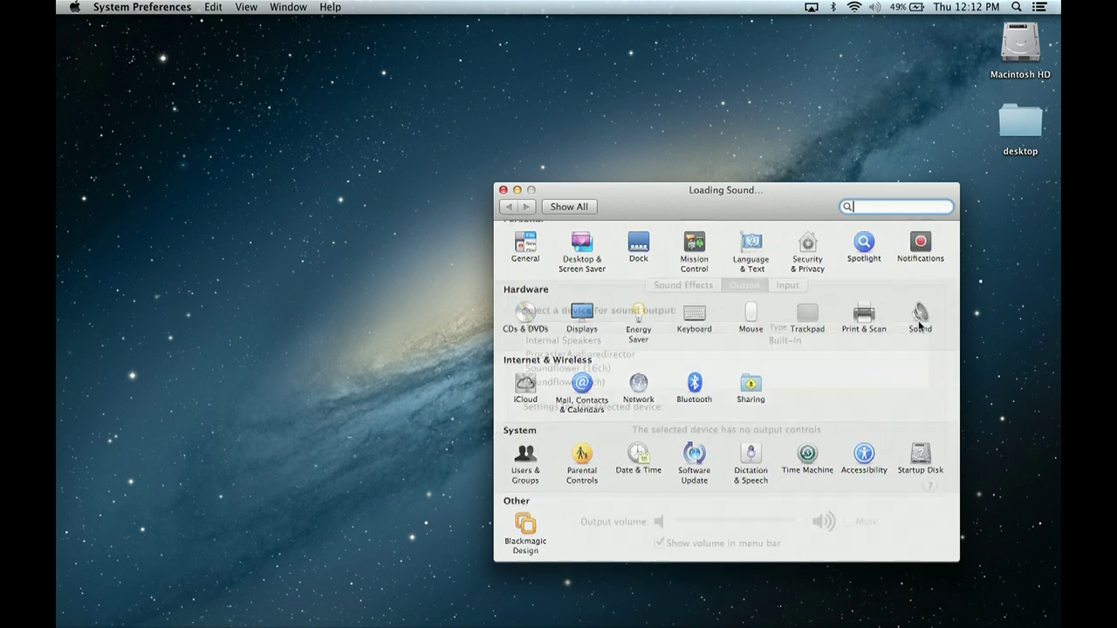
pyautogui.click(789, 245)
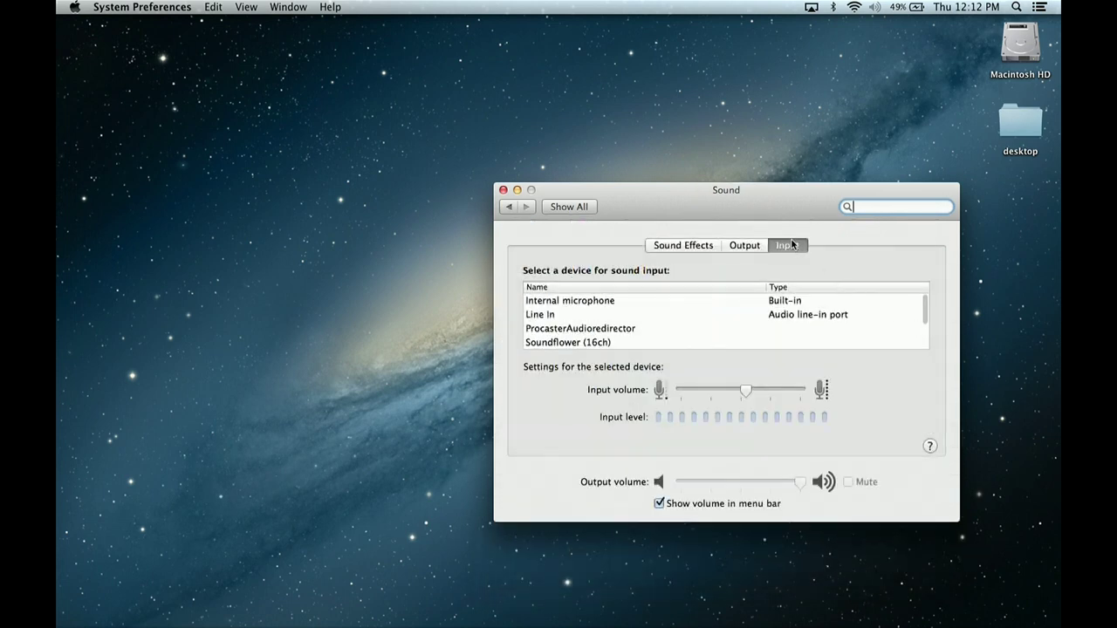
pyautogui.scroll(-3, 680, 324)
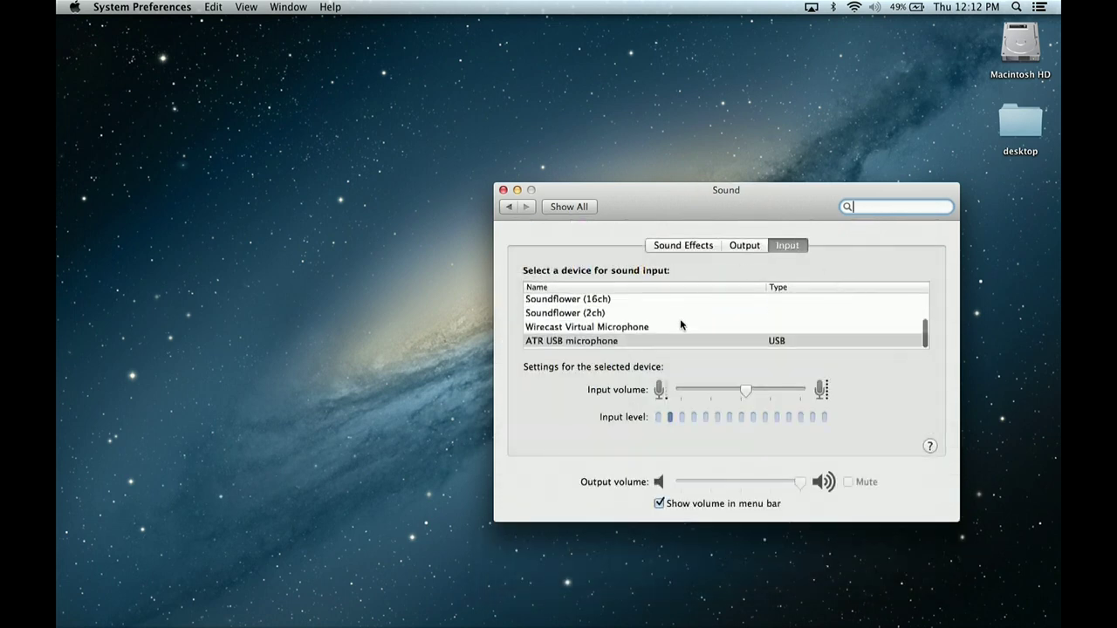
pyautogui.click(635, 342)
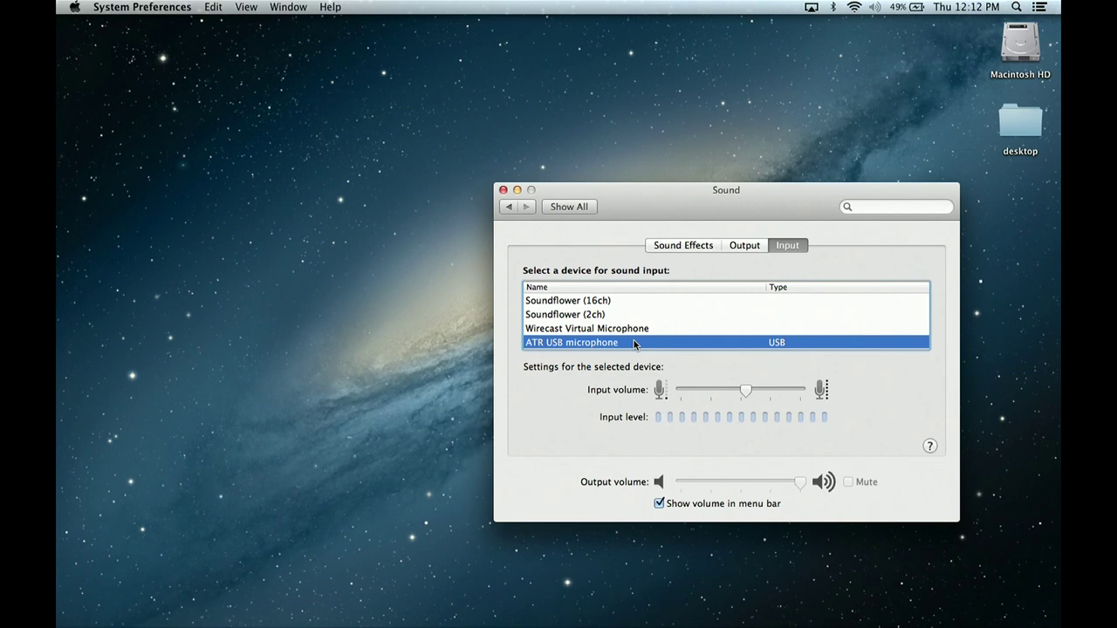
pyautogui.click(744, 247)
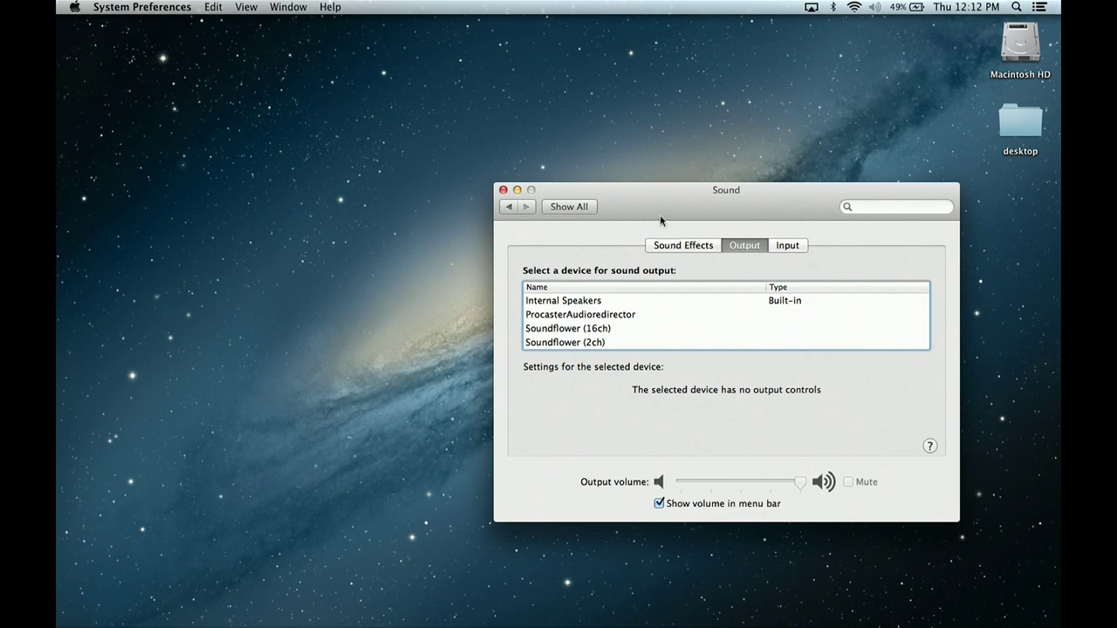
pyautogui.click(503, 191)
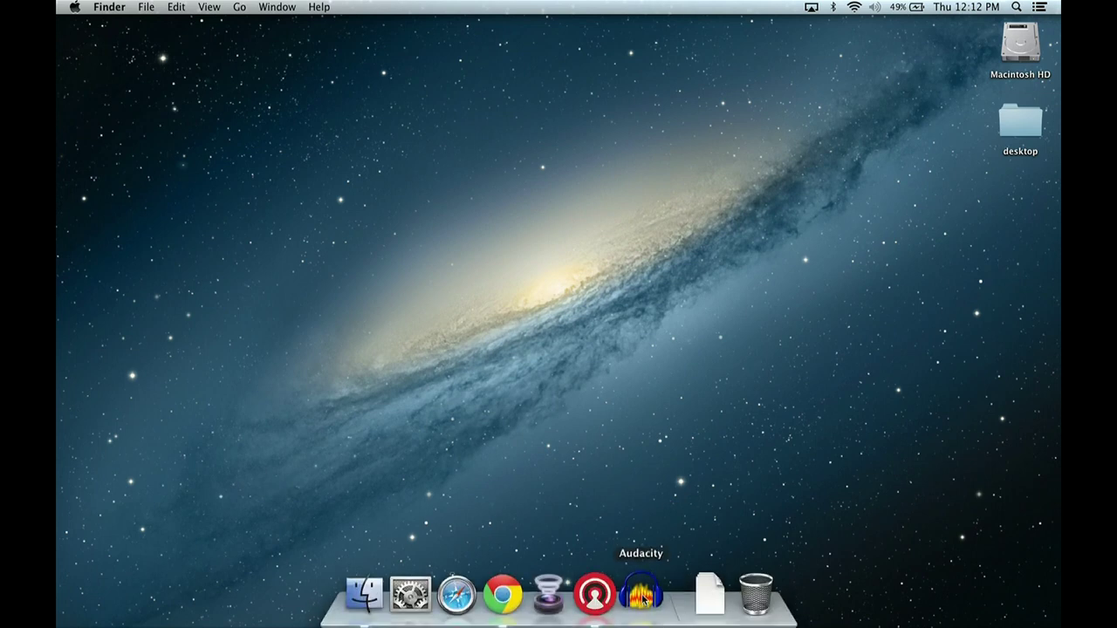
# Launch Audacity, choose ATR USB microphone as the recording device, and start recording.
pyautogui.click(643, 597)
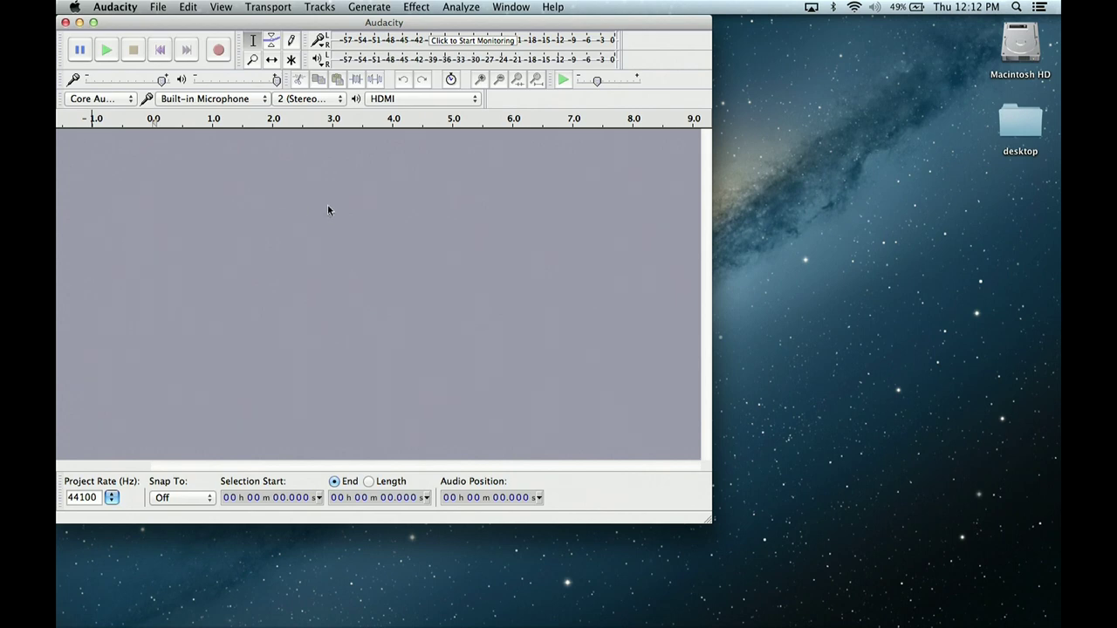
pyautogui.click(192, 102)
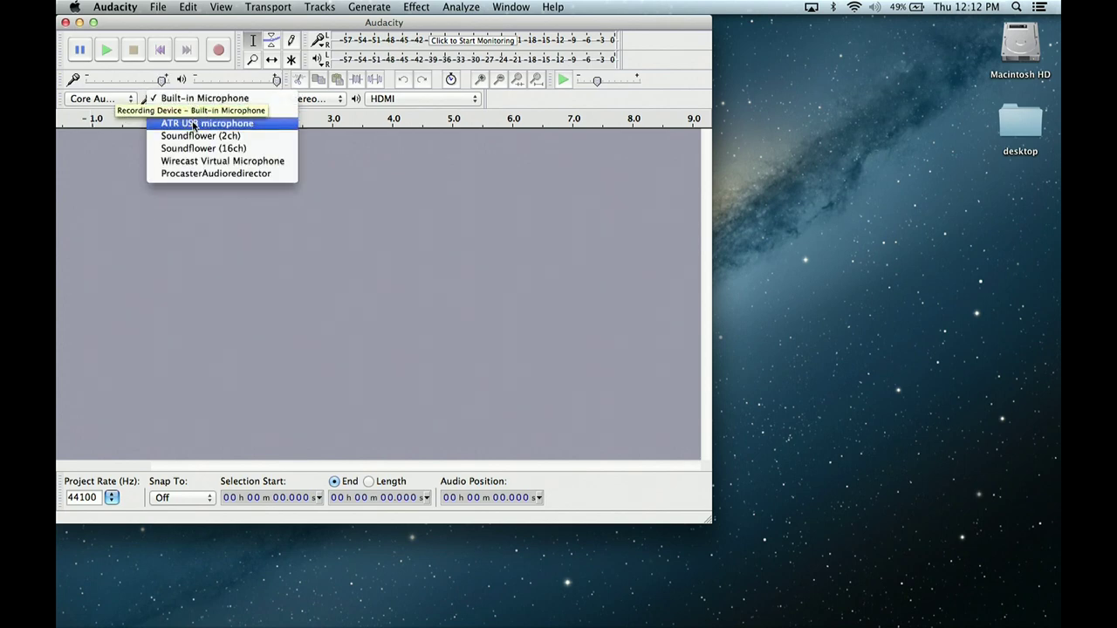
pyautogui.click(194, 125)
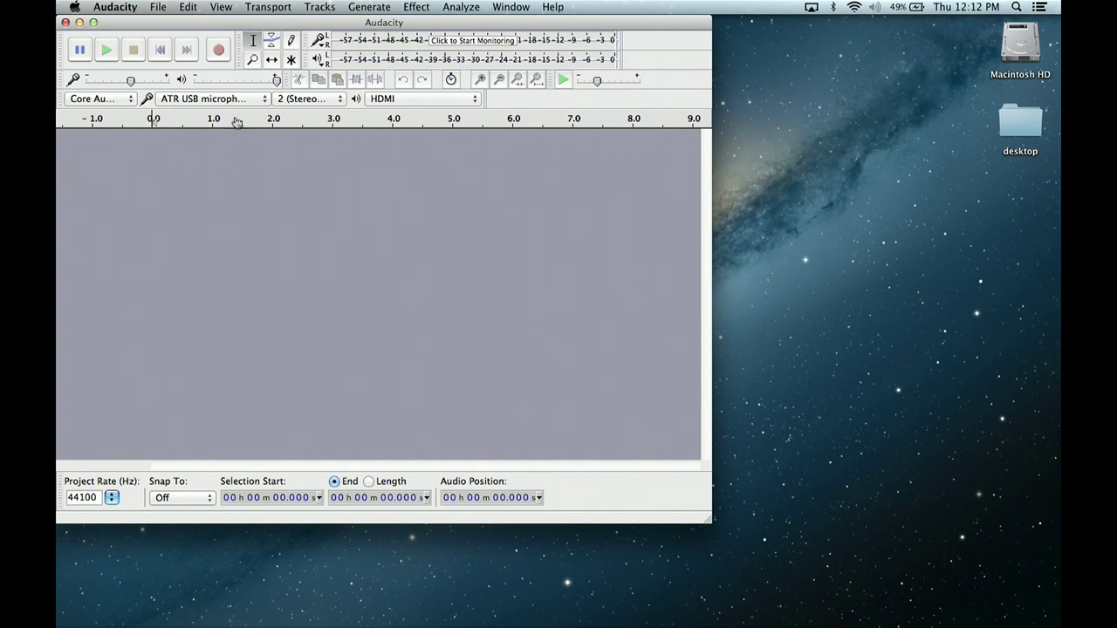
pyautogui.click(217, 51)
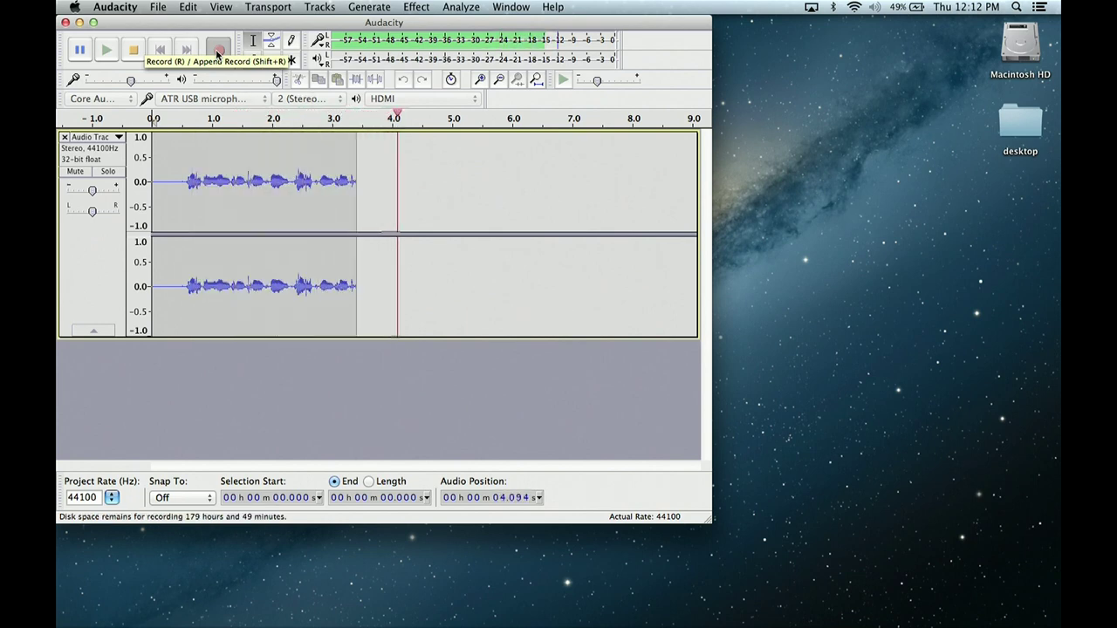
# Stop the test recording, leaving about 5.5 seconds of stereo voice audio.
pyautogui.click(136, 54)
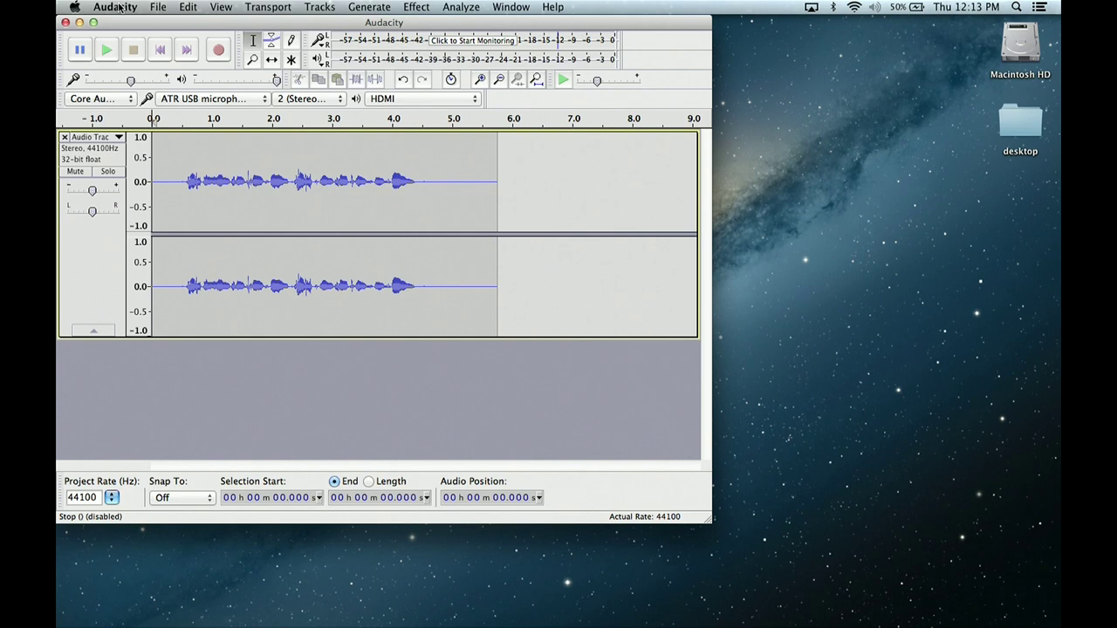
# Use Cmd+Tab to move the app switcher to ATEM Software Control.
pyautogui.press('super+Tab')
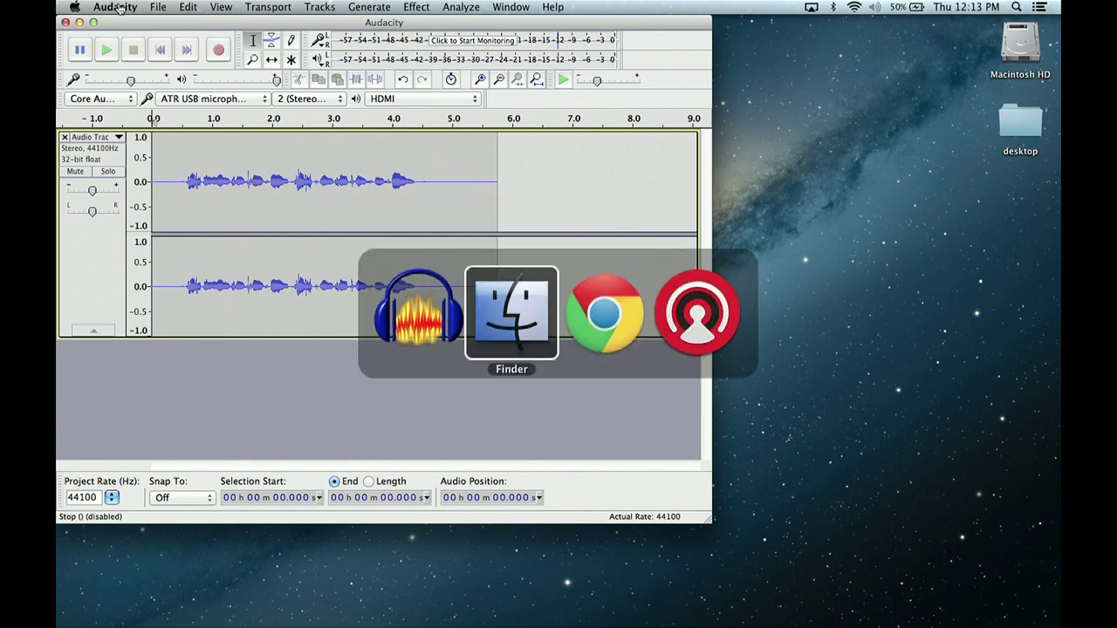
pyautogui.press('super+Tab')
pyautogui.press('super+Tab')
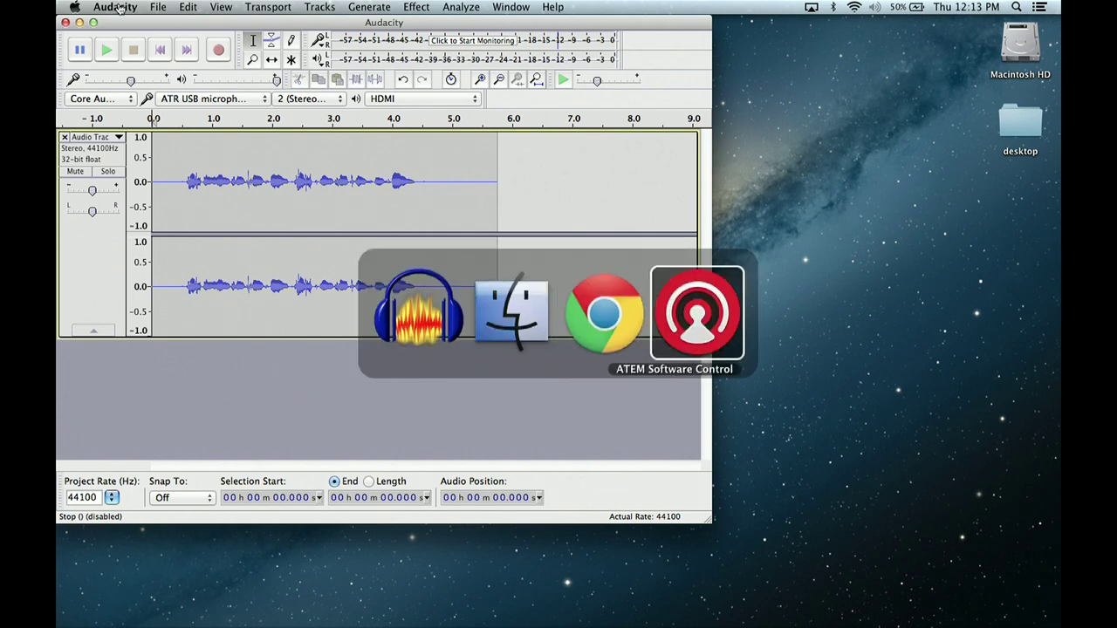